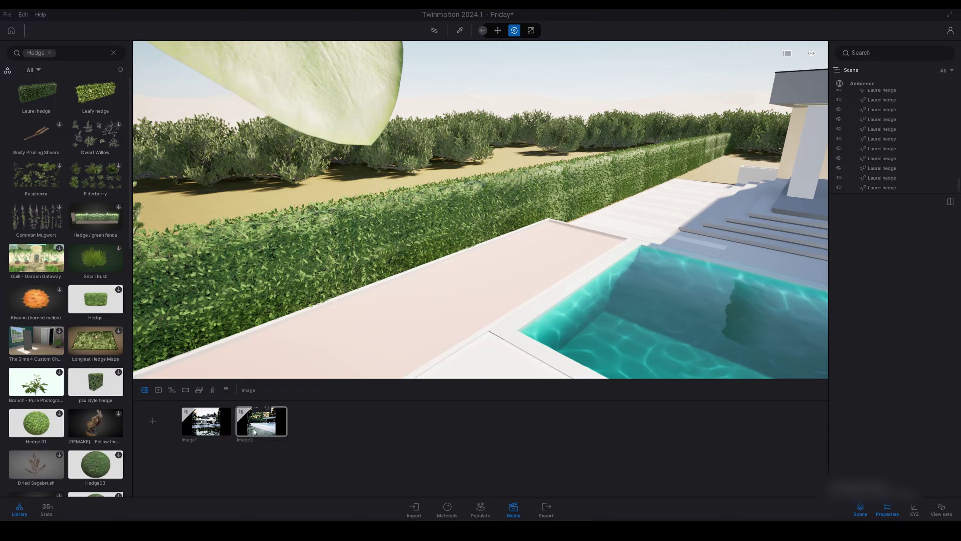
- Place RosaCanina 1 rose bushes from Vegetation > Bushes in the Image2 shot's foreground
click(254, 431)
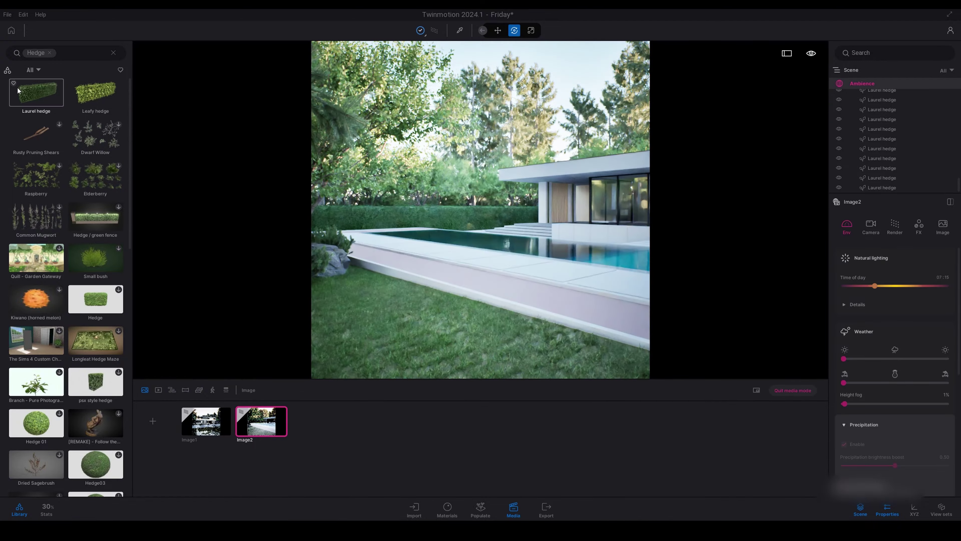
scroll(94, 341, down, 2)
drag(95, 306, 438, 209)
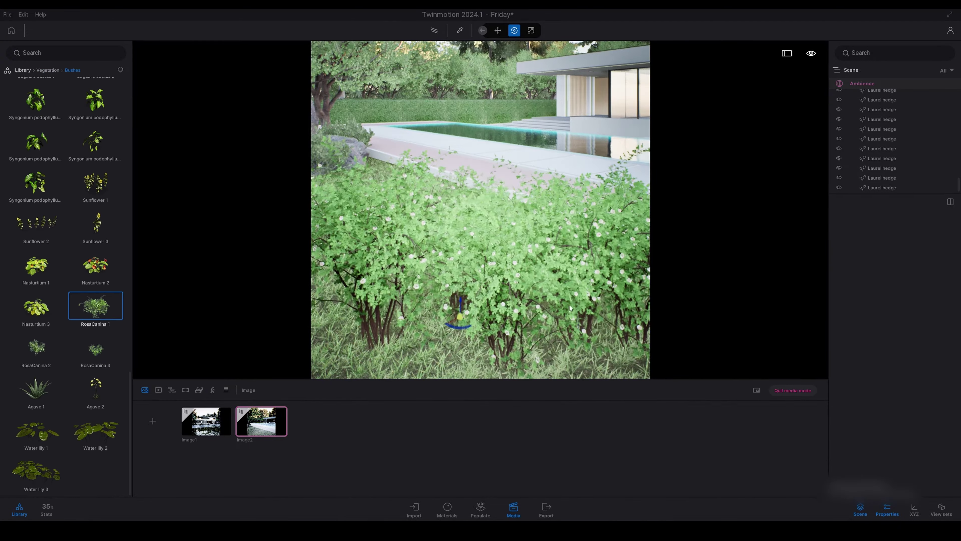
click(553, 425)
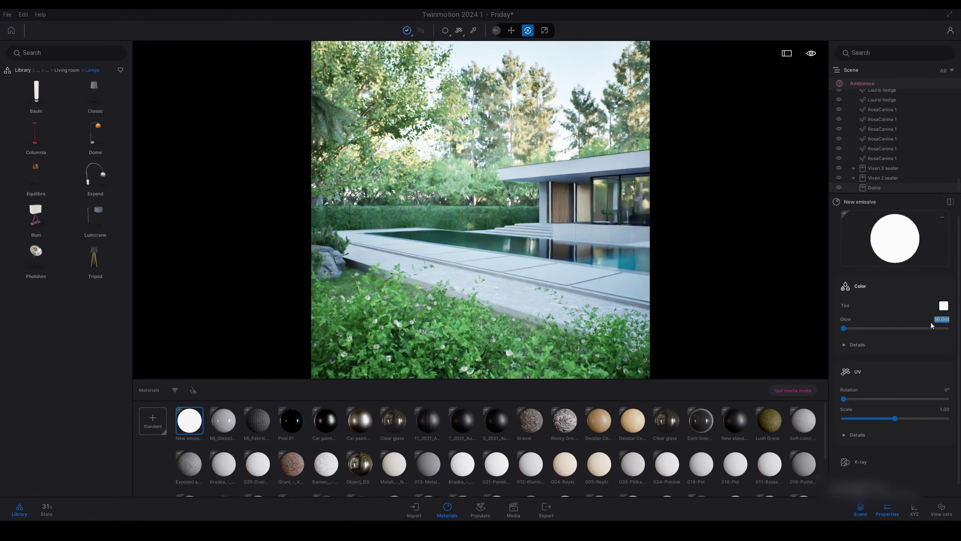
- Line the pool terrace with Lilyturf grass along a spacing-based populated path
click(793, 390)
click(37, 140)
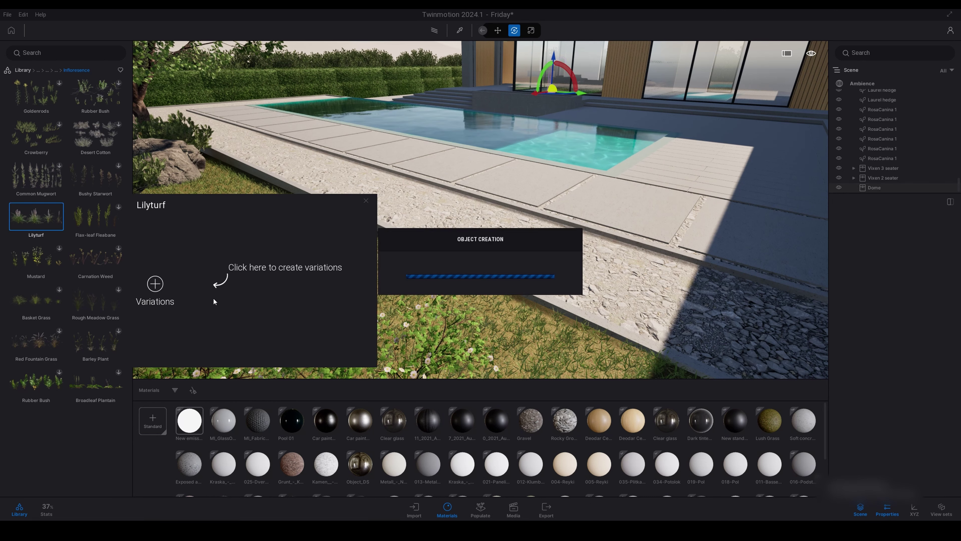
drag(36, 215, 461, 214)
key(f)
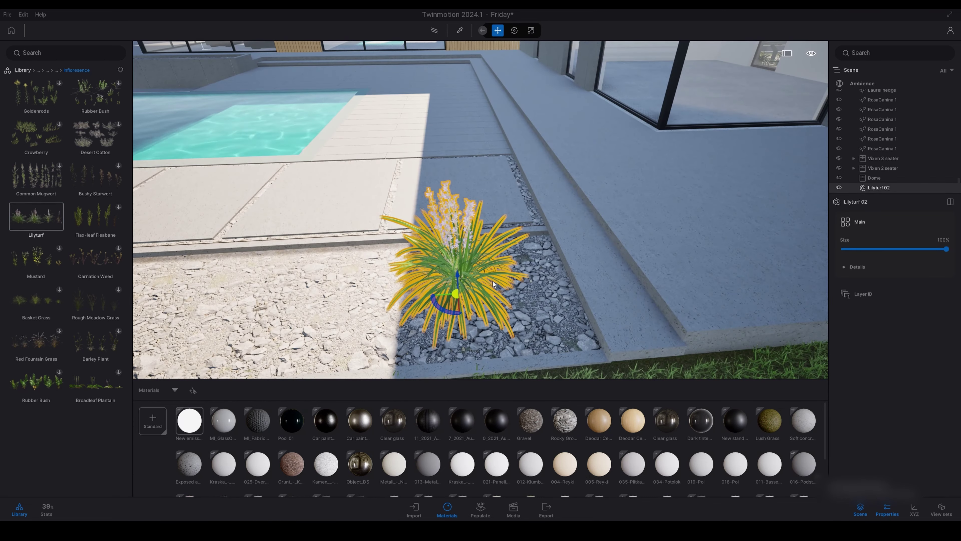
right_drag(493, 283, 435, 311)
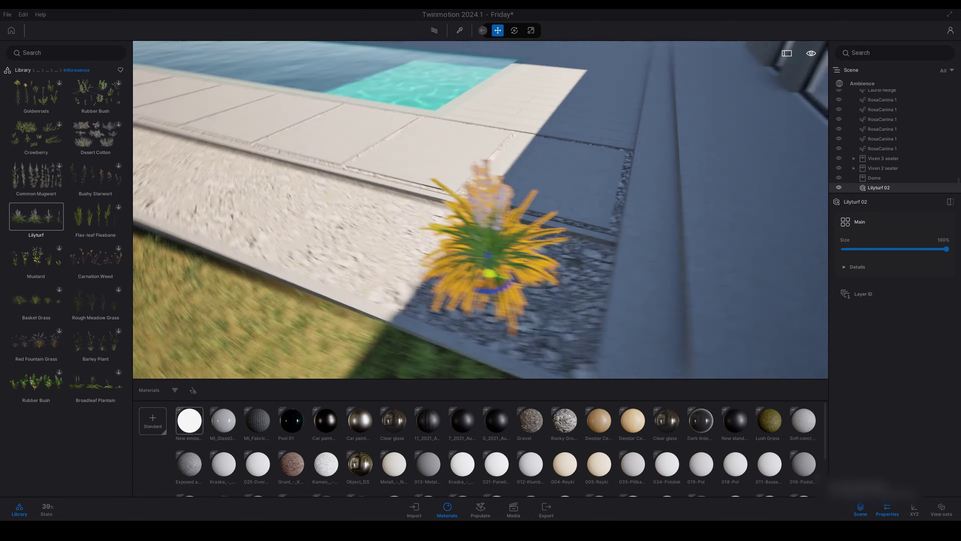
key(space)
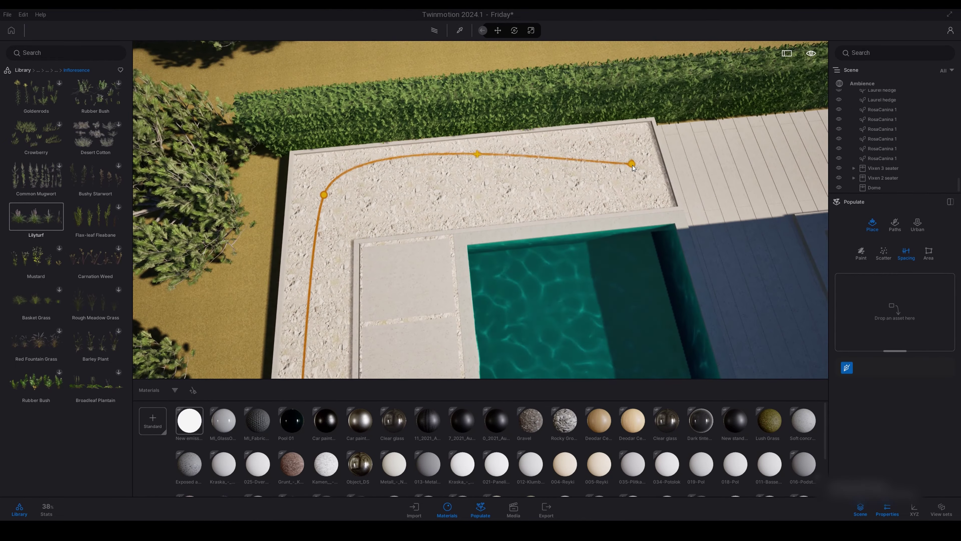
double_click(633, 168)
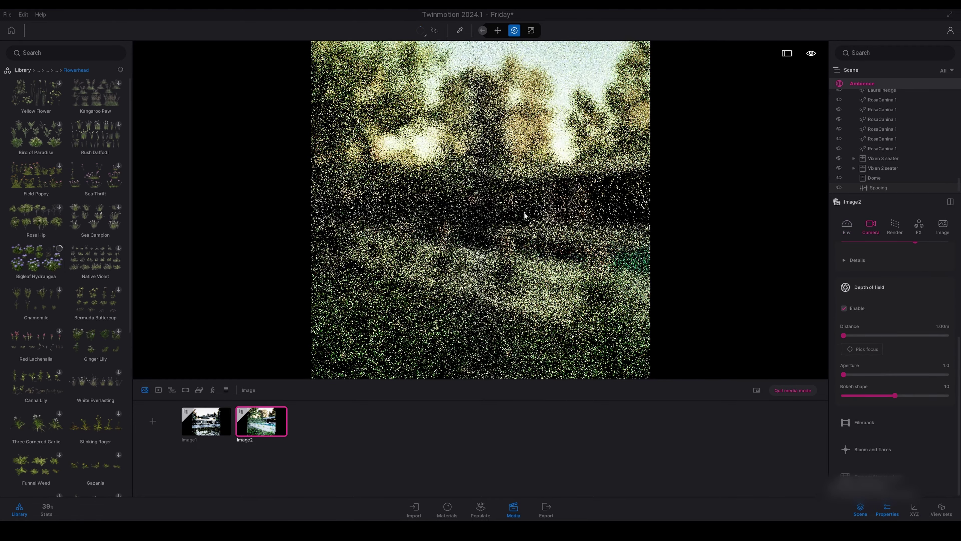
- Pick the depth-of-field focus point in the Image2 shot
click(861, 349)
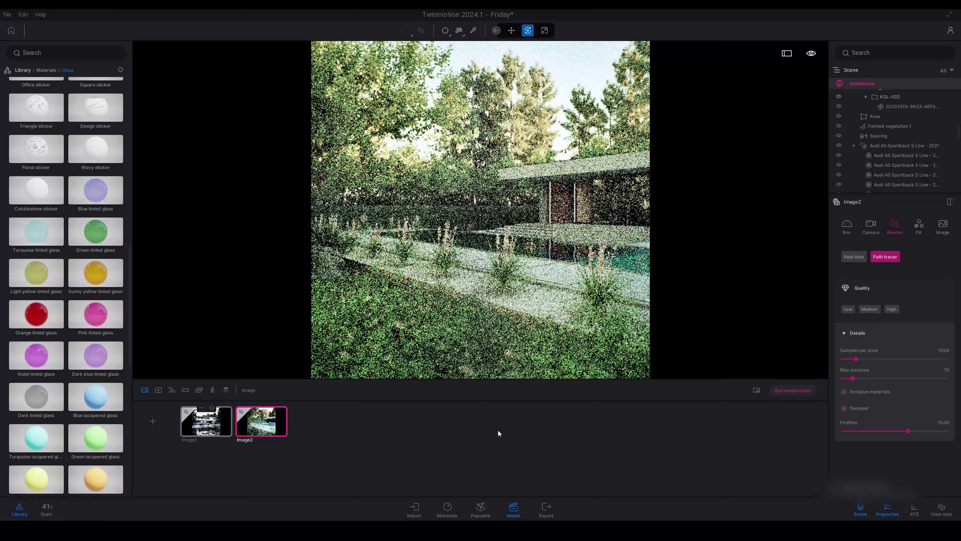
- Export Image1 and Image2 as PNG images to the RenderRite folder on the C drive
click(546, 509)
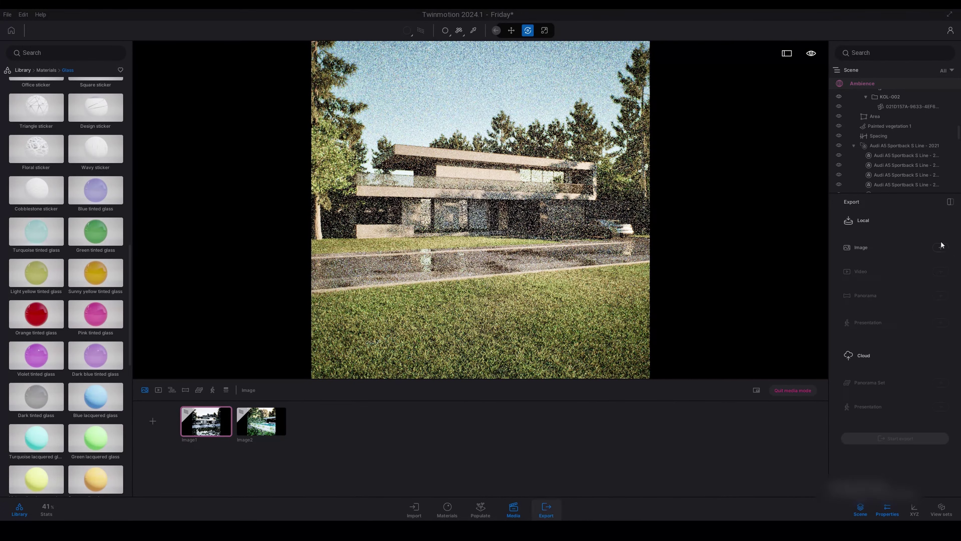
click(941, 246)
click(908, 481)
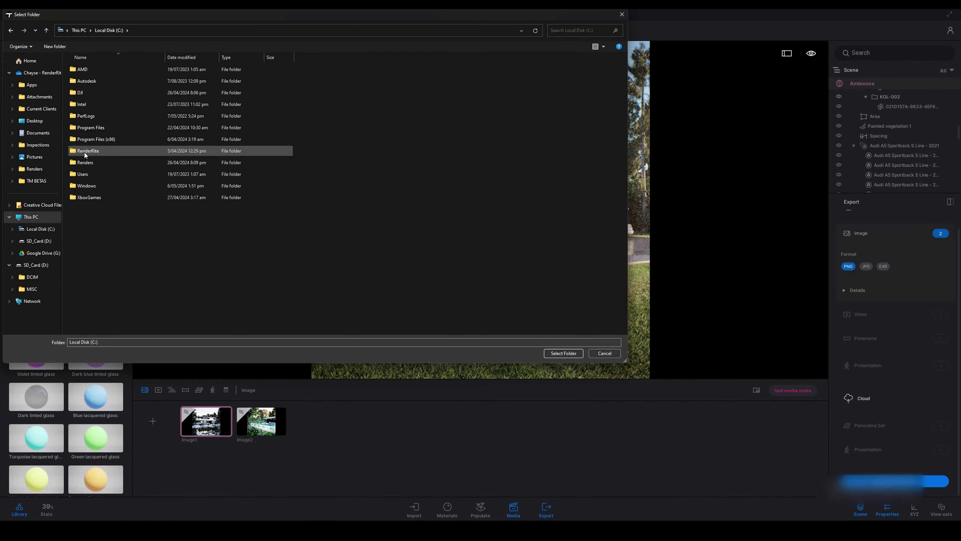
double_click(85, 151)
click(564, 353)
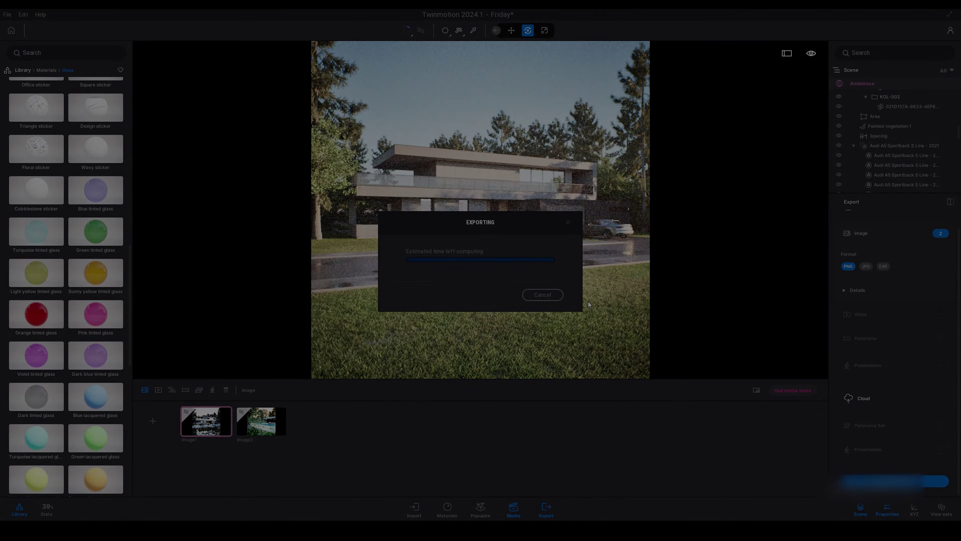